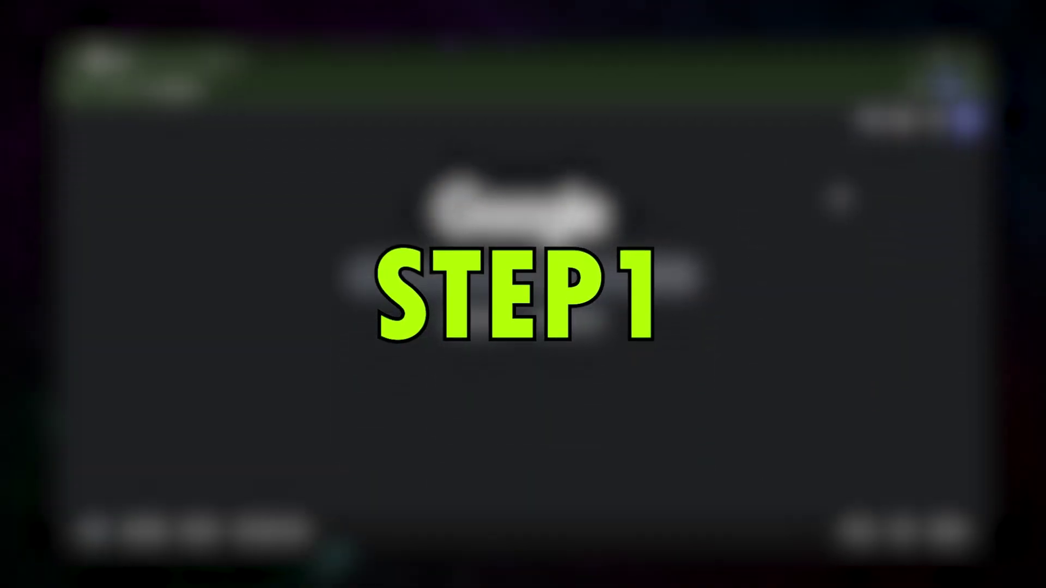
Search Google for akool.com and open the AKOOL website
{"action": "left_click", "coordinate": [415, 327]}
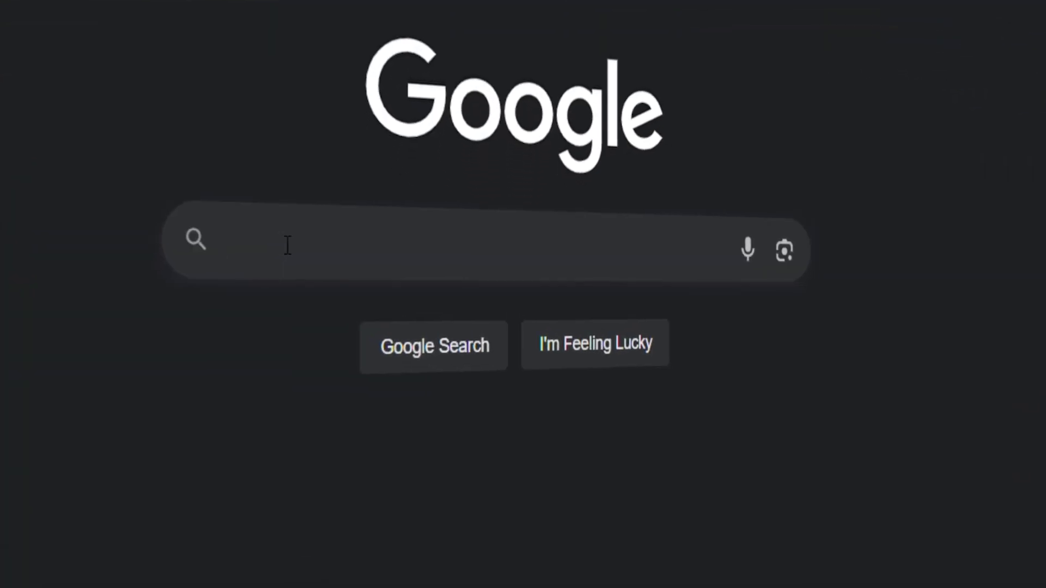
{"action": "type", "text": "a"}
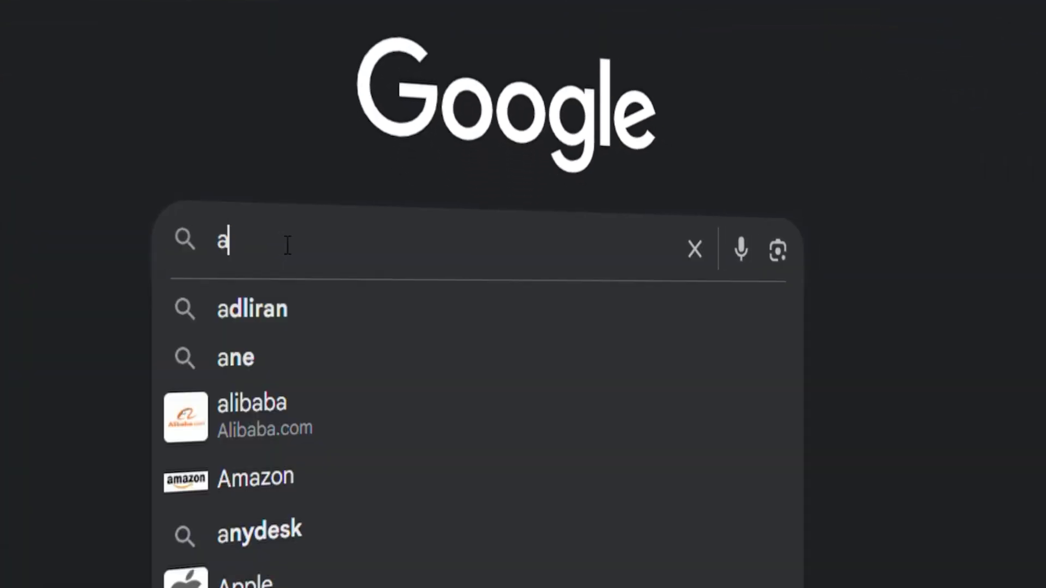
{"action": "type", "text": "kool."}
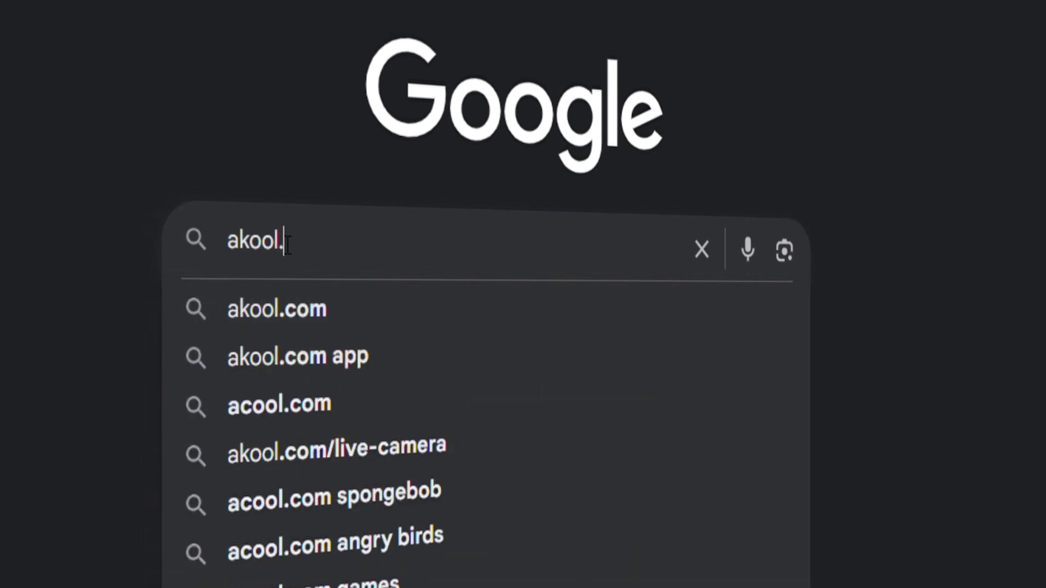
{"action": "type", "text": "com"}
{"action": "key", "text": "Return"}
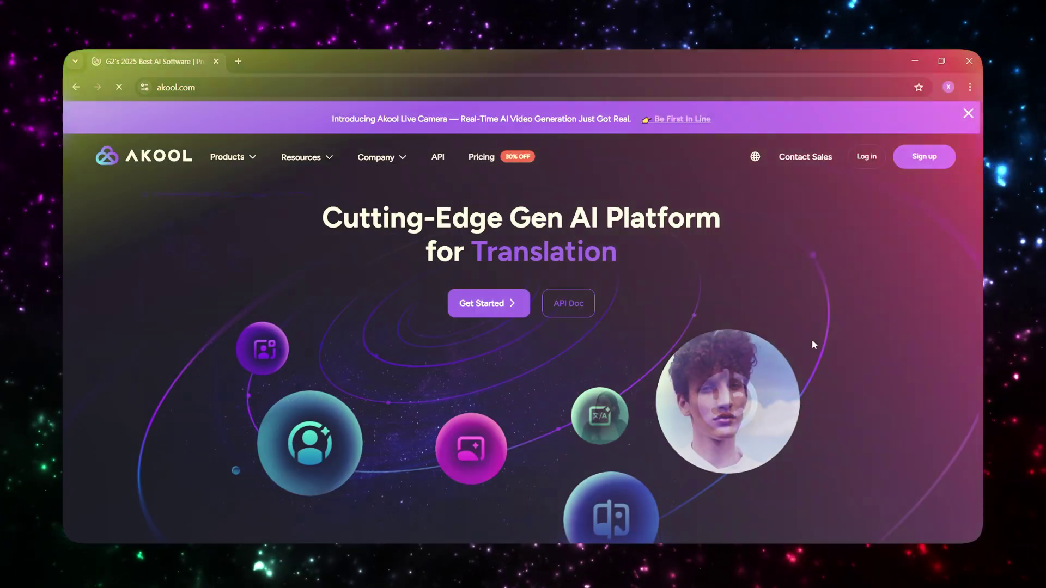
Scroll down the akool.com homepage and start creating an account with Sign up
{"action": "scroll", "coordinate": [812, 341], "scroll_direction": "down", "scroll_amount": 6}
{"action": "scroll", "coordinate": [814, 347], "scroll_direction": "down", "scroll_amount": 9}
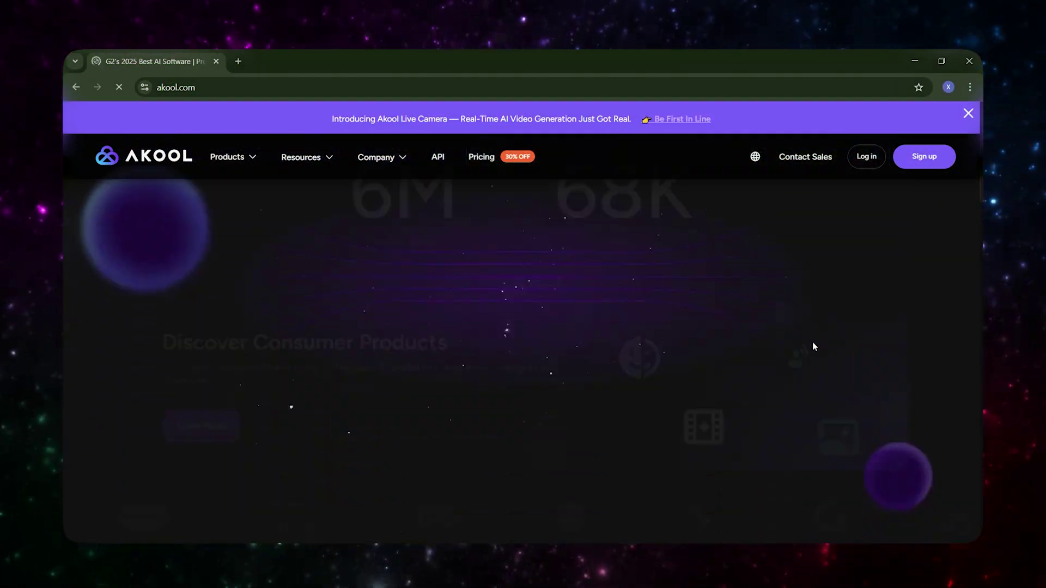
{"action": "scroll", "coordinate": [813, 346], "scroll_direction": "down", "scroll_amount": 2}
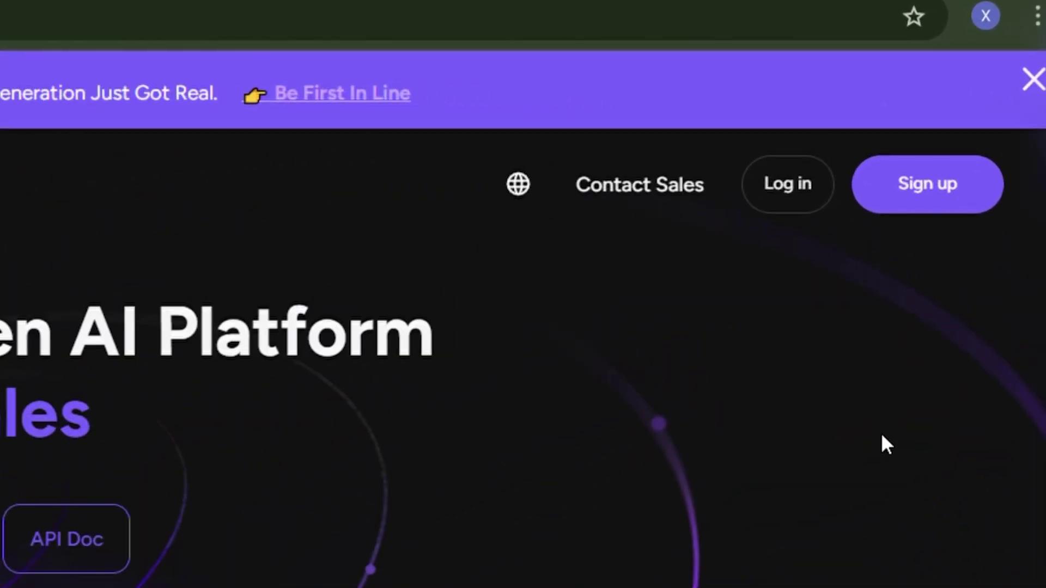
{"action": "left_click", "coordinate": [947, 208]}
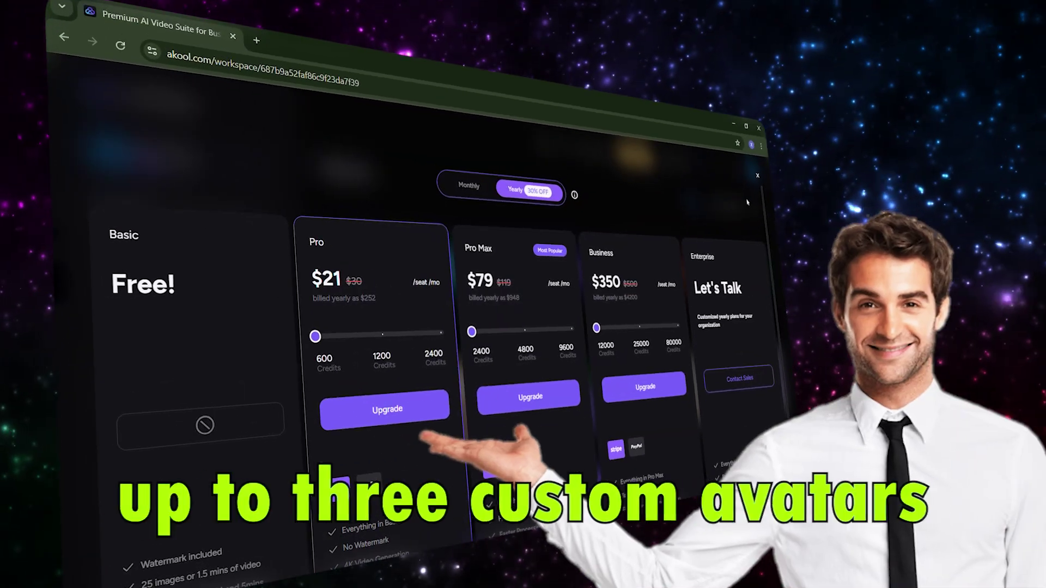
Open Streaming Avatar from the Tools section of the workspace sidebar
{"action": "scroll", "coordinate": [747, 202], "scroll_direction": "down", "scroll_amount": 2}
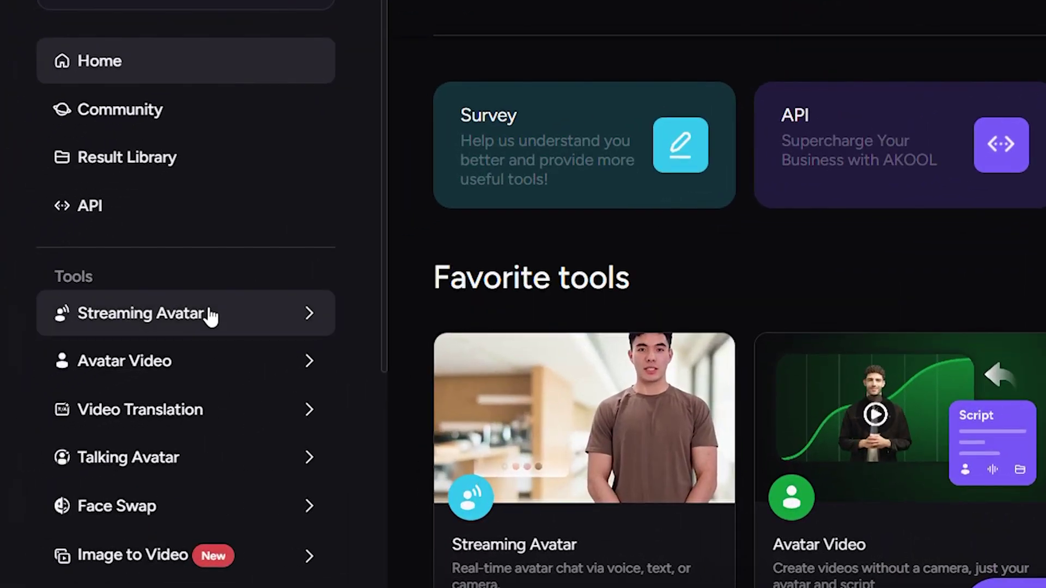
{"action": "left_click", "coordinate": [212, 317]}
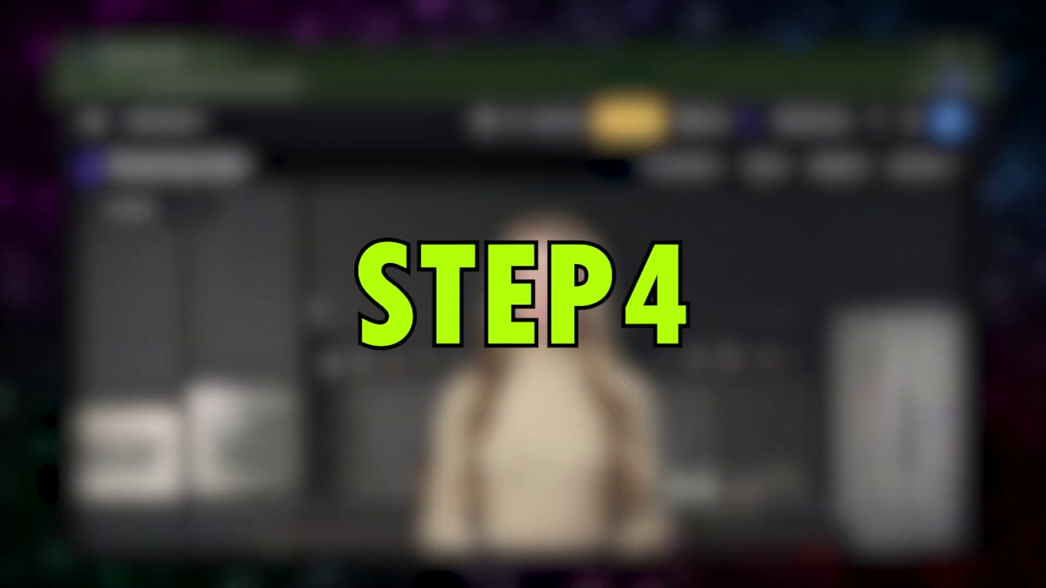
Open Choose Avatar from the bottom bar and pick the Remaining: 1 tile for a custom avatar
{"action": "scroll", "coordinate": [317, 311], "scroll_direction": "down", "scroll_amount": 2}
{"action": "scroll", "coordinate": [318, 311], "scroll_direction": "down", "scroll_amount": 2}
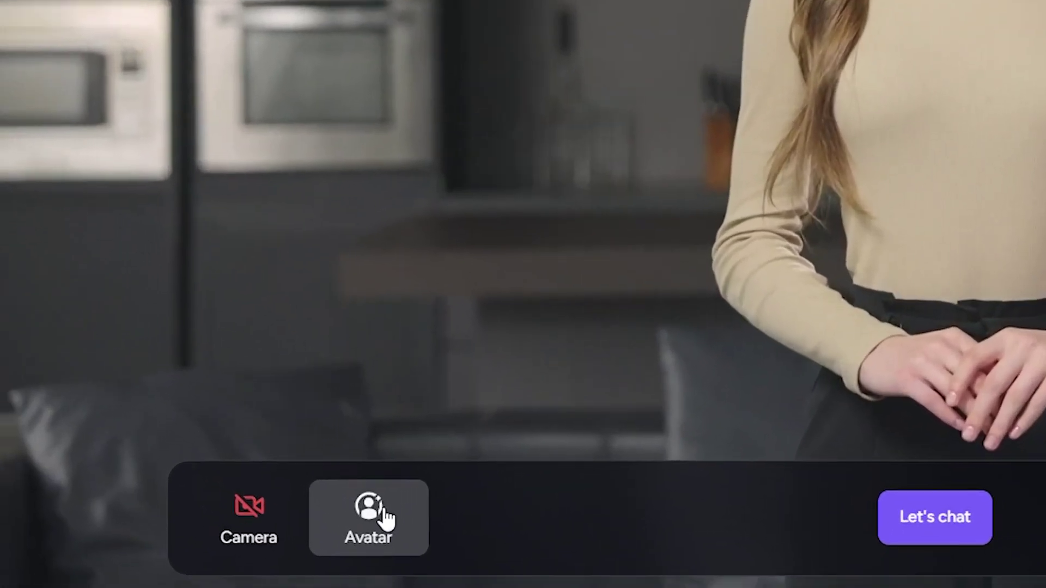
{"action": "left_click", "coordinate": [268, 485]}
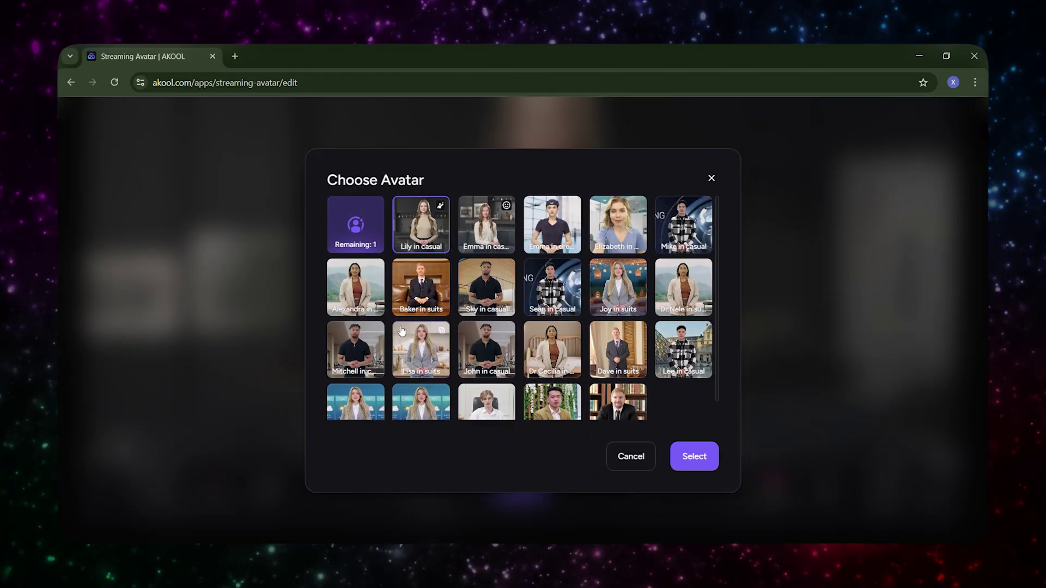
{"action": "scroll", "coordinate": [407, 324], "scroll_direction": "down", "scroll_amount": 1}
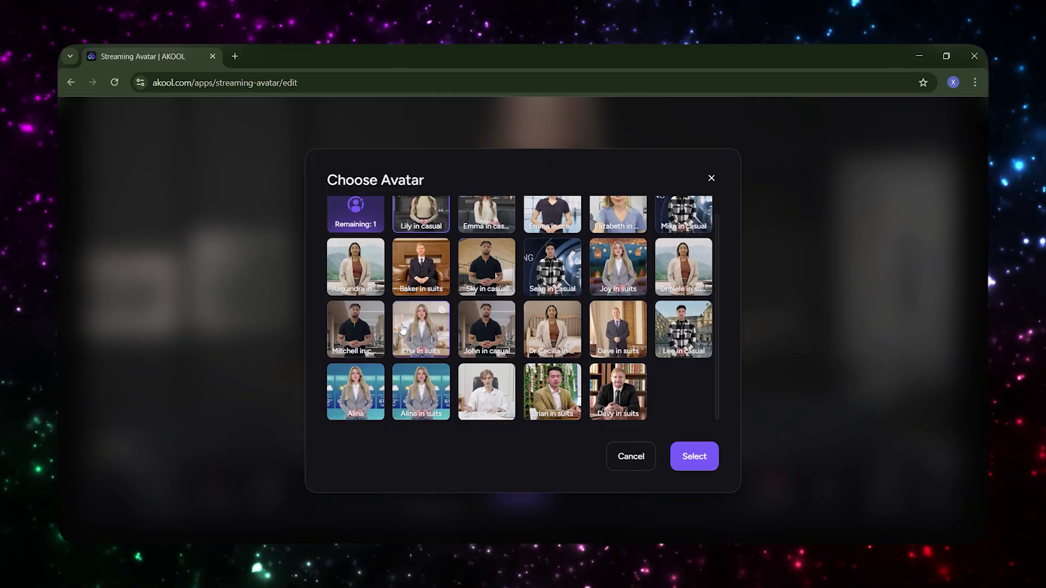
{"action": "scroll", "coordinate": [402, 329], "scroll_direction": "up", "scroll_amount": 1}
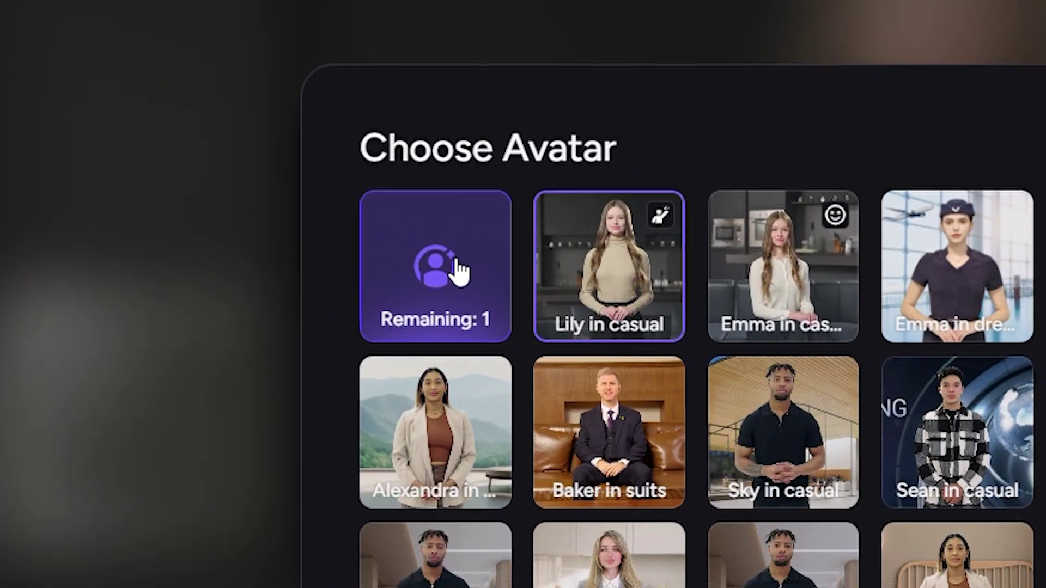
{"action": "left_click", "coordinate": [363, 227]}
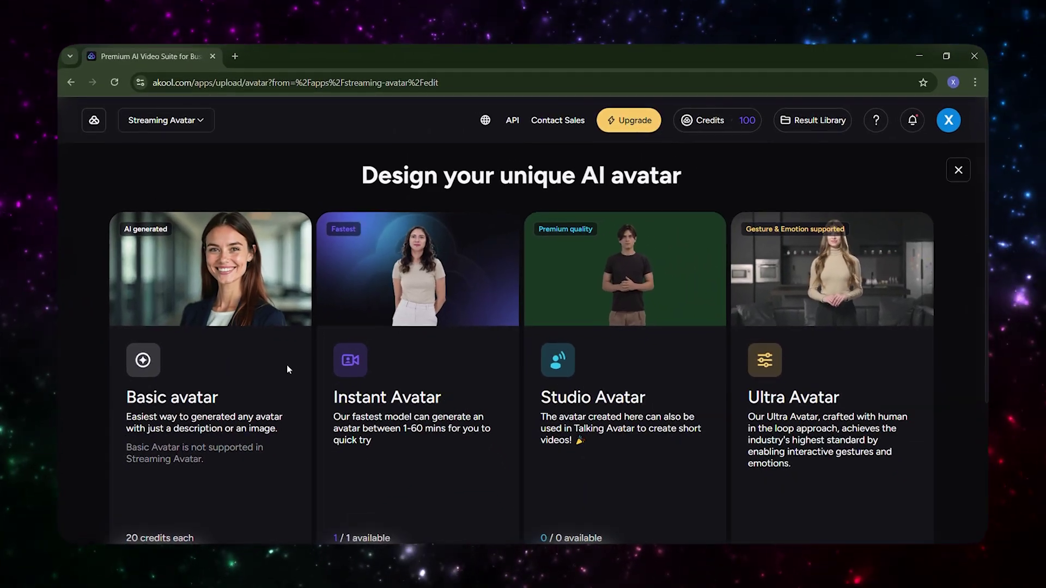
Start an Instant Avatar and submit the uploaded video of a man at a desk
{"action": "scroll", "coordinate": [289, 365], "scroll_direction": "down", "scroll_amount": 2}
{"action": "left_click", "coordinate": [381, 490]}
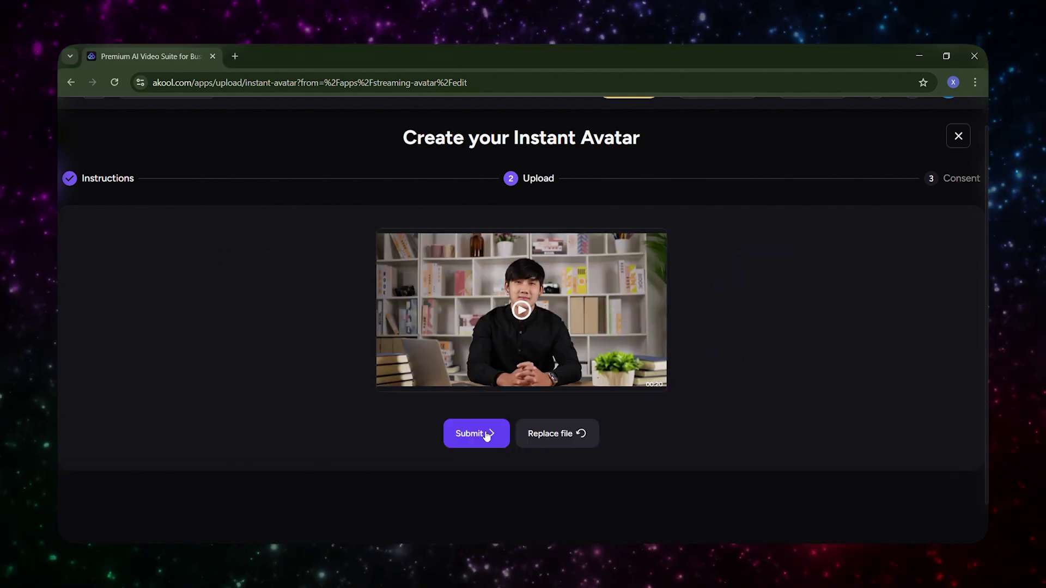
{"action": "left_click", "coordinate": [486, 435]}
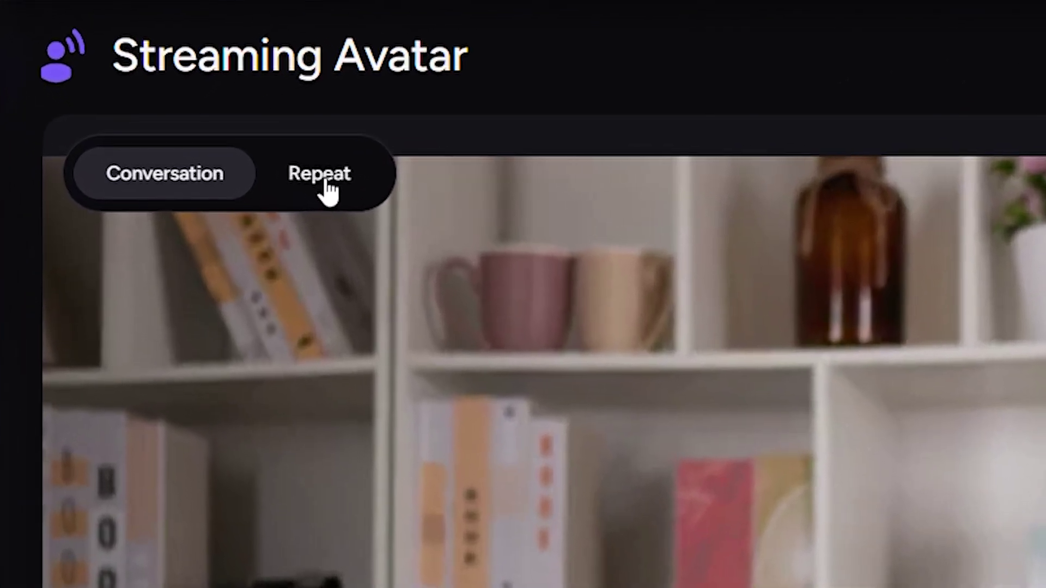
{"action": "left_click", "coordinate": [195, 175]}
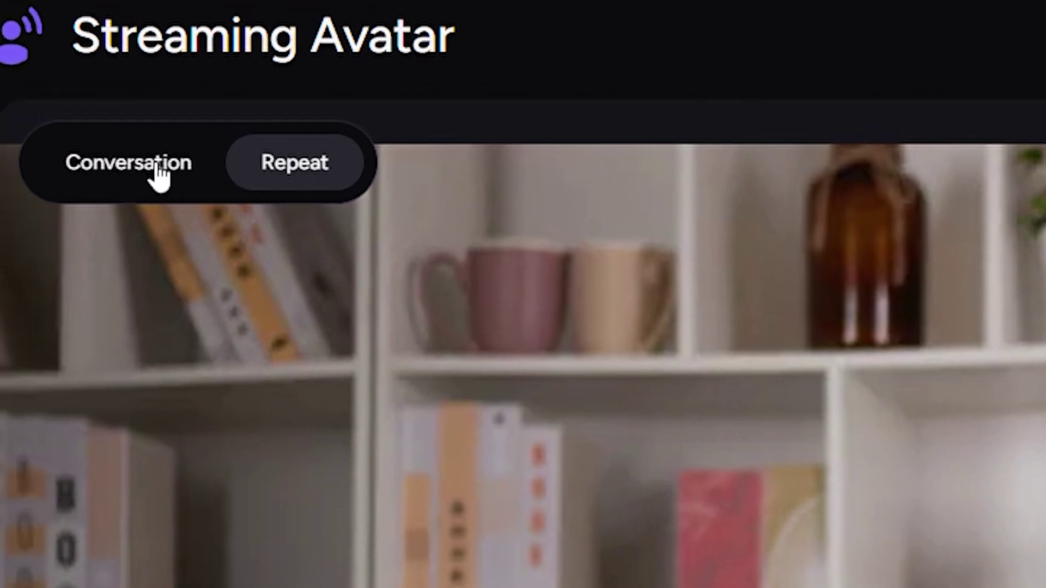
{"action": "left_click", "coordinate": [131, 166]}
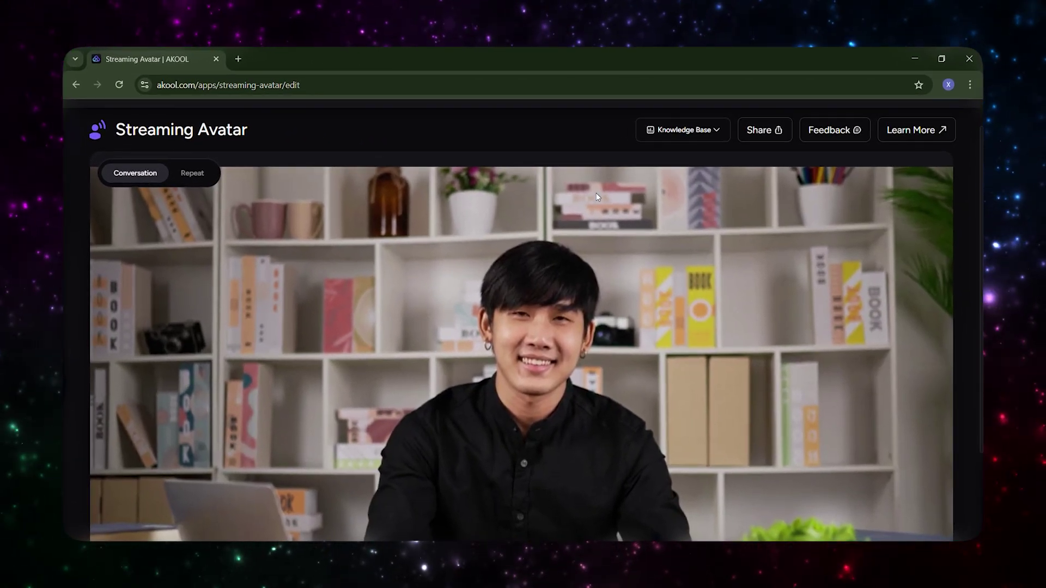
Add a knowledge base with the suggested name and opening statement 'a persone whit a friendly demeanor'
{"action": "left_click", "coordinate": [665, 138]}
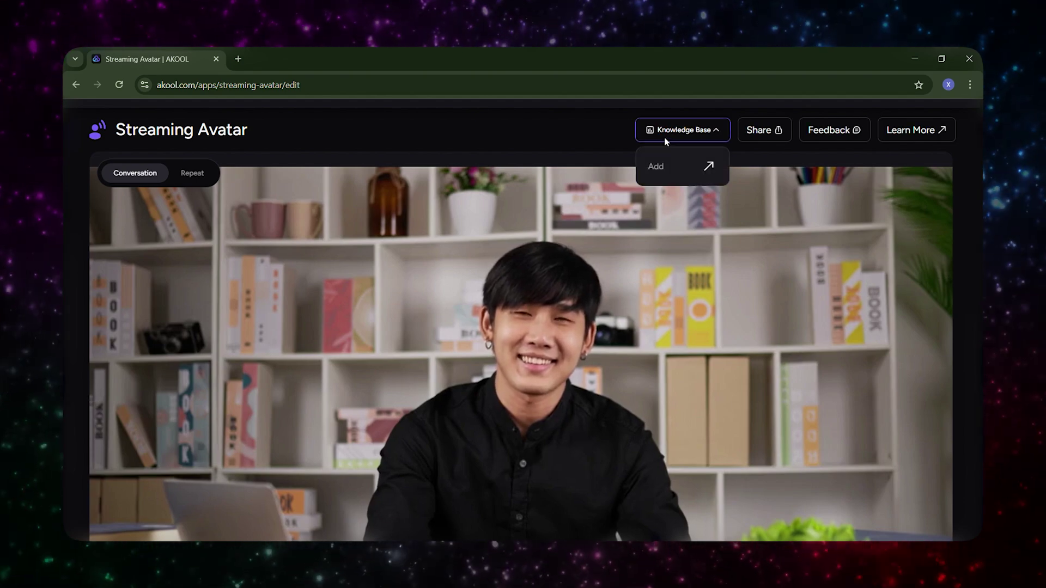
{"action": "left_click", "coordinate": [667, 168]}
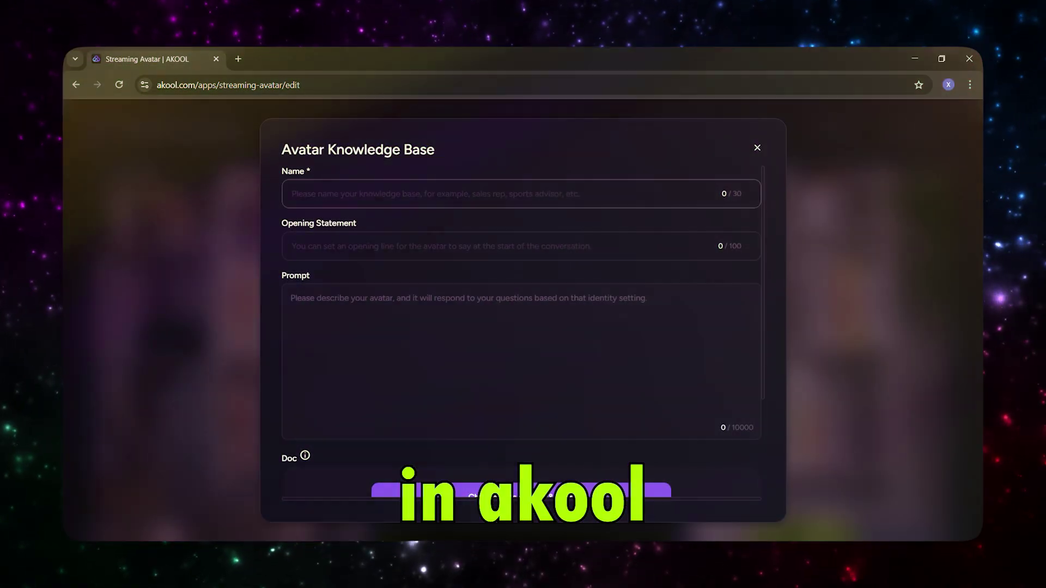
{"action": "left_click", "coordinate": [372, 203]}
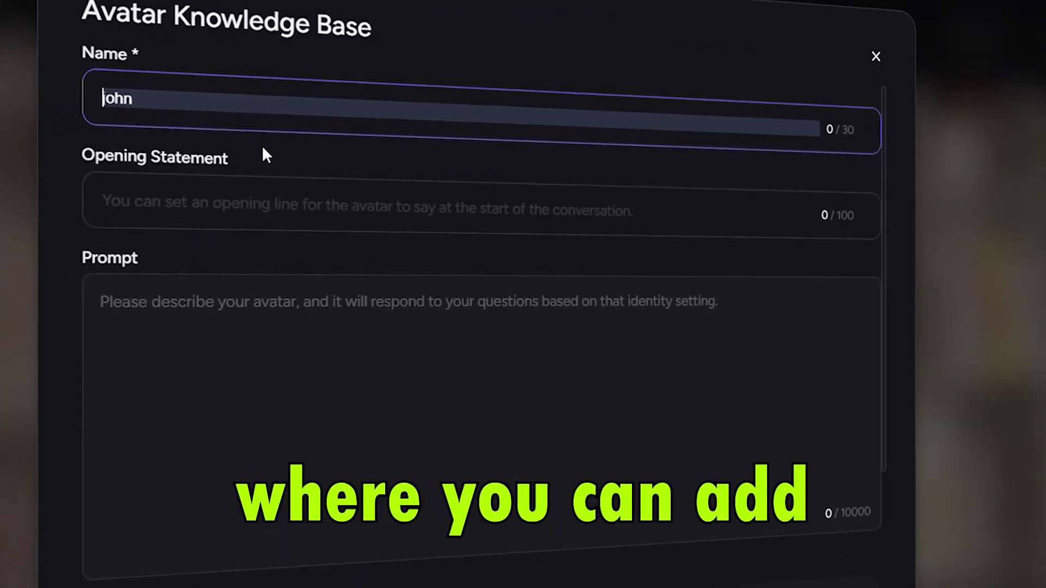
{"action": "left_click", "coordinate": [354, 216]}
{"action": "left_click", "coordinate": [367, 238]}
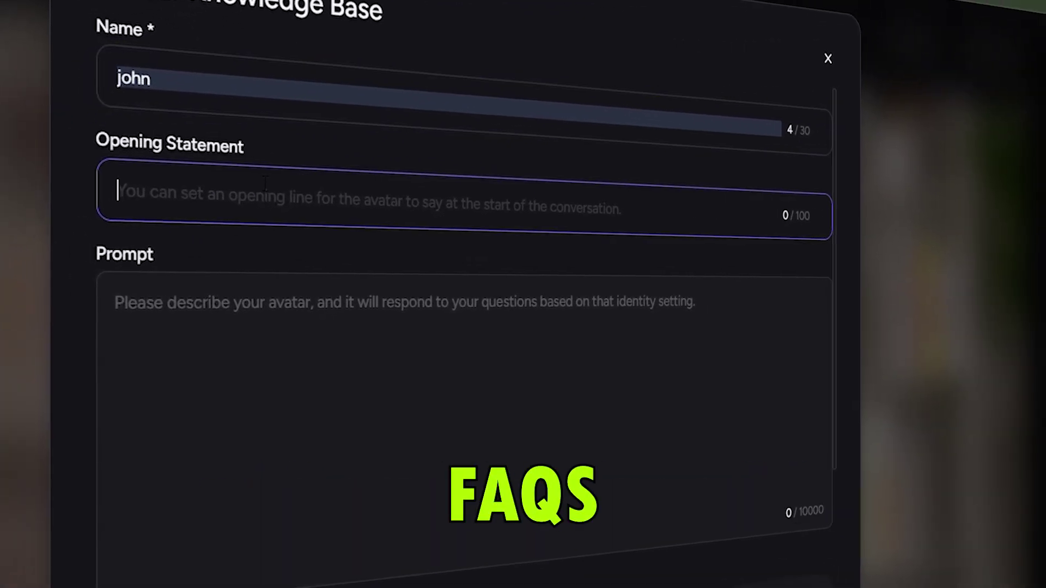
{"action": "type", "text": "a persone whi"}
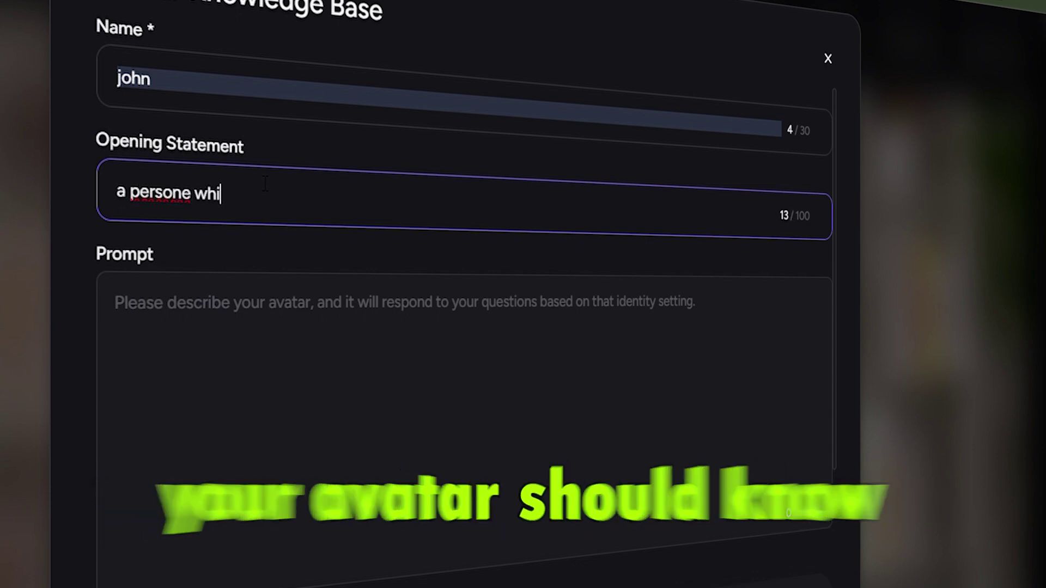
{"action": "type", "text": "t a fri"}
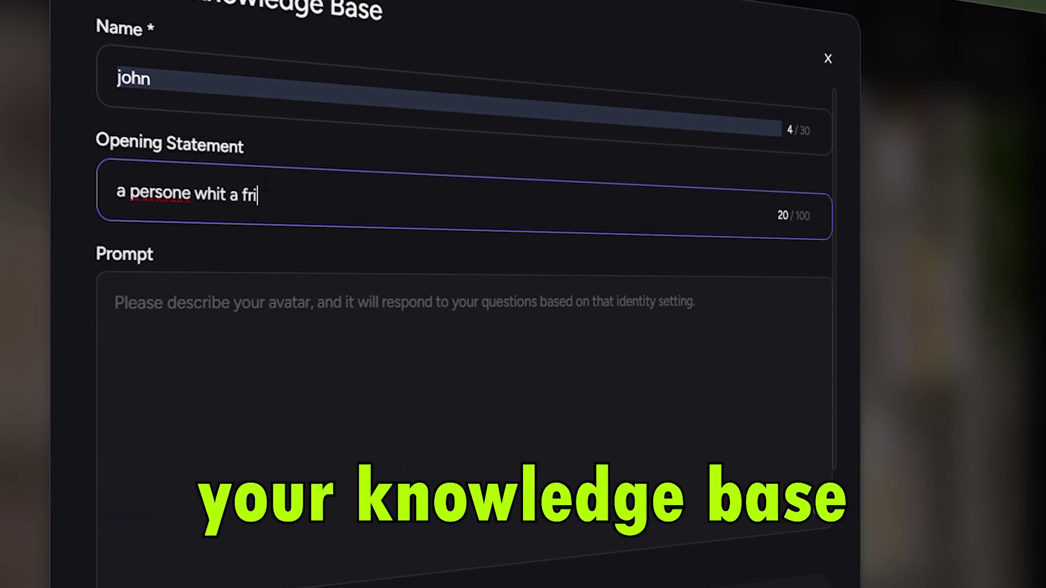
{"action": "type", "text": "endly"}
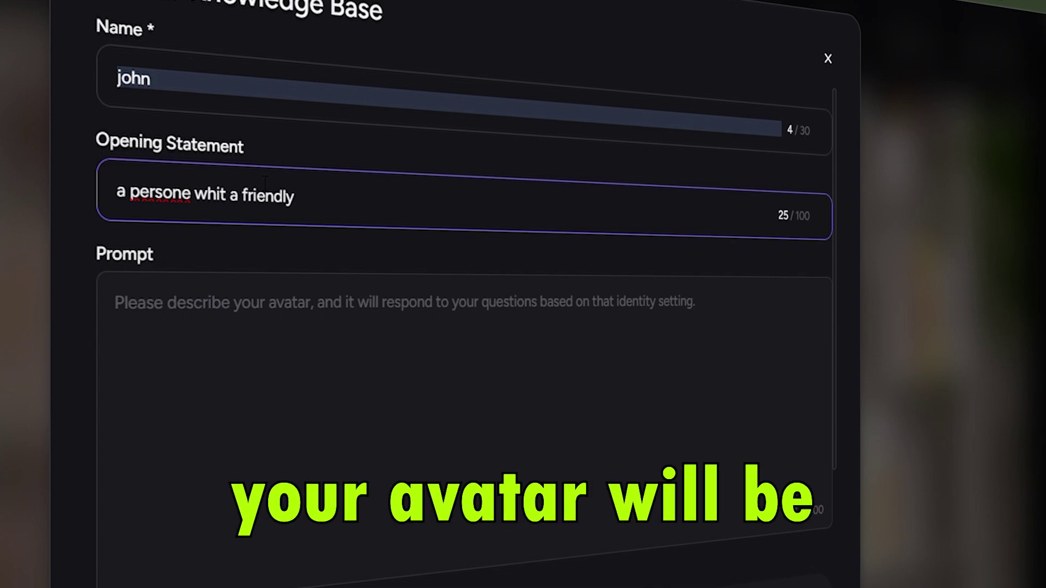
{"action": "type", "text": " dem"}
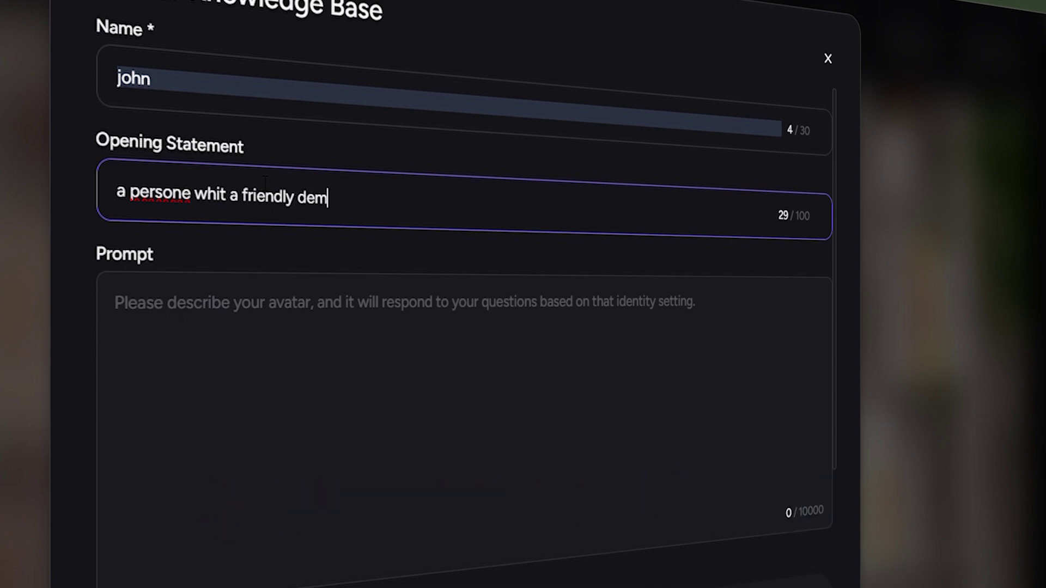
{"action": "type", "text": "ean"}
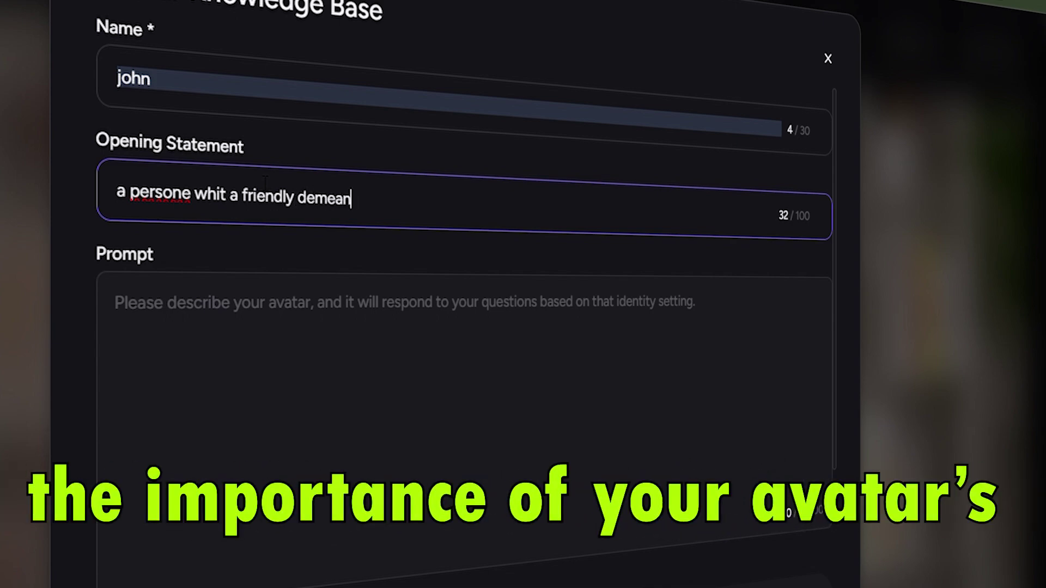
{"action": "type", "text": "or"}
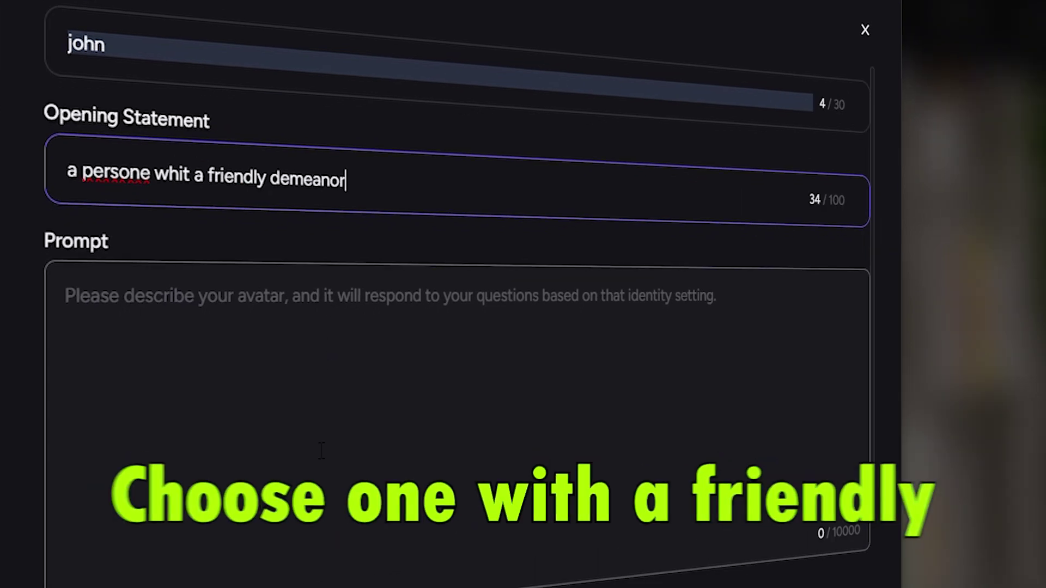
{"action": "scroll", "coordinate": [345, 277], "scroll_direction": "down", "scroll_amount": 5}
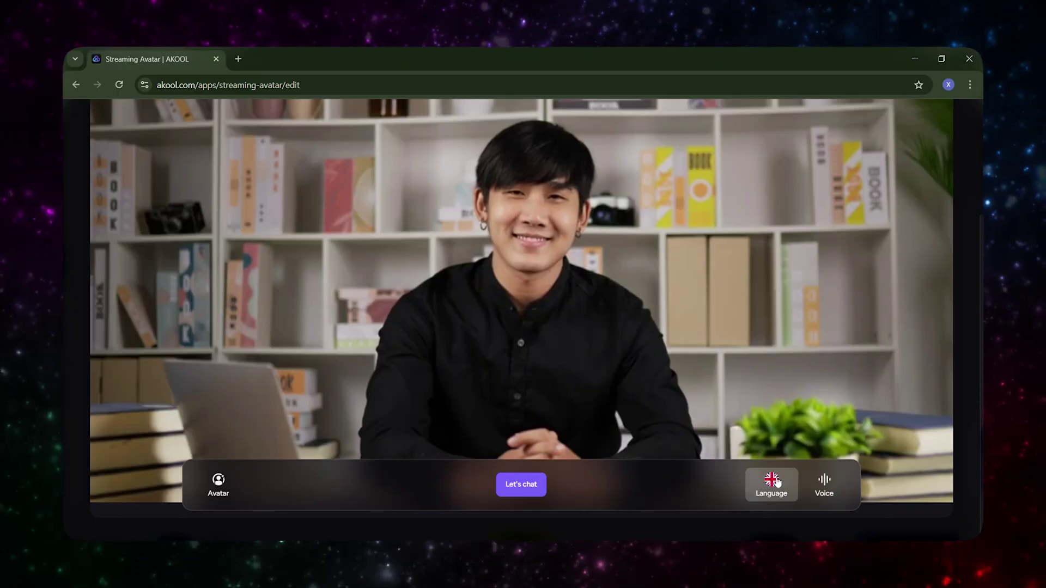
Set the avatar's language to English
{"action": "left_click", "coordinate": [774, 482]}
{"action": "scroll", "coordinate": [798, 397], "scroll_direction": "down", "scroll_amount": 1}
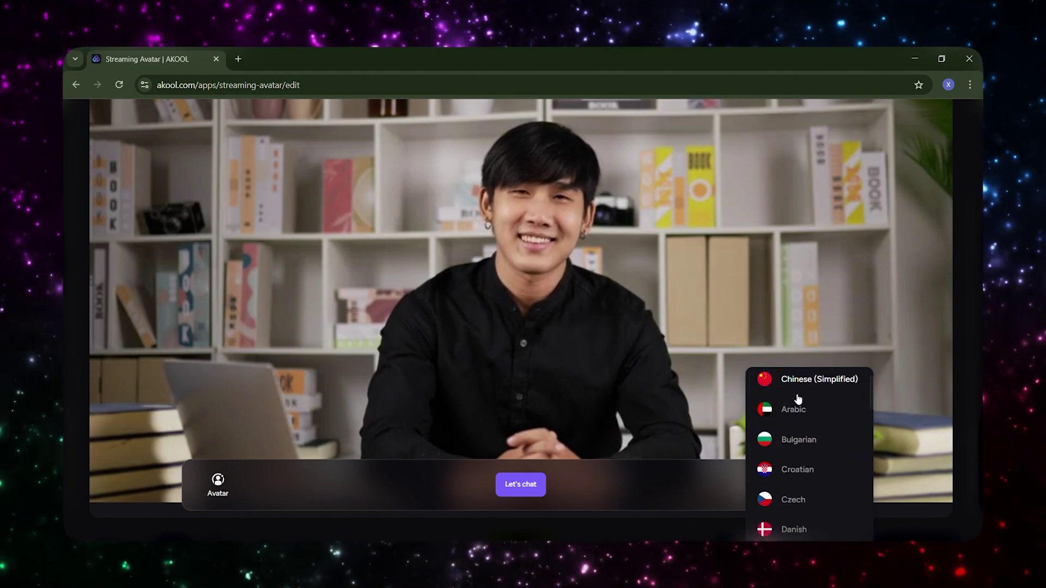
{"action": "scroll", "coordinate": [800, 420], "scroll_direction": "down", "scroll_amount": 1}
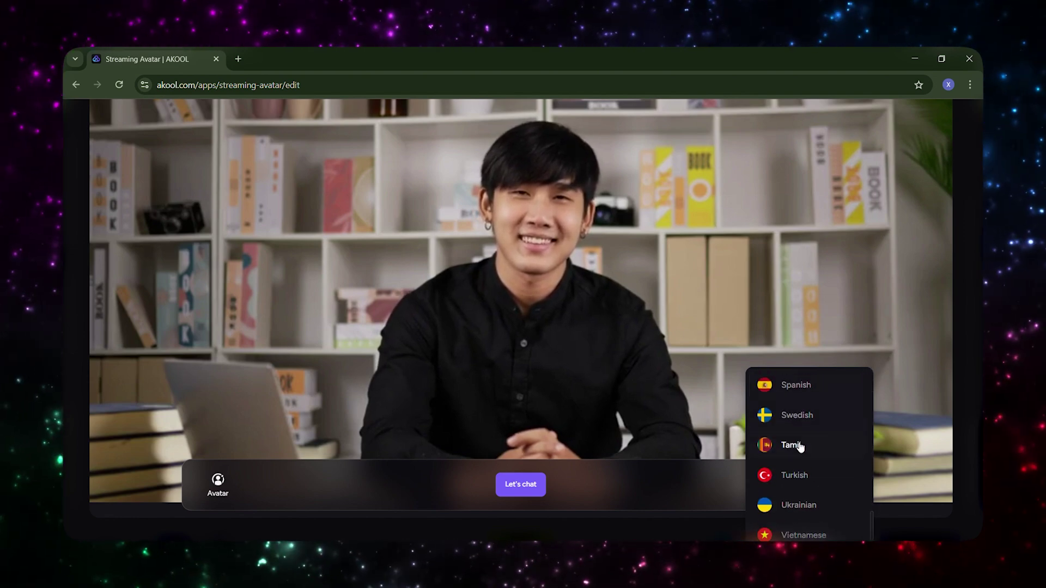
{"action": "scroll", "coordinate": [801, 462], "scroll_direction": "up", "scroll_amount": 1}
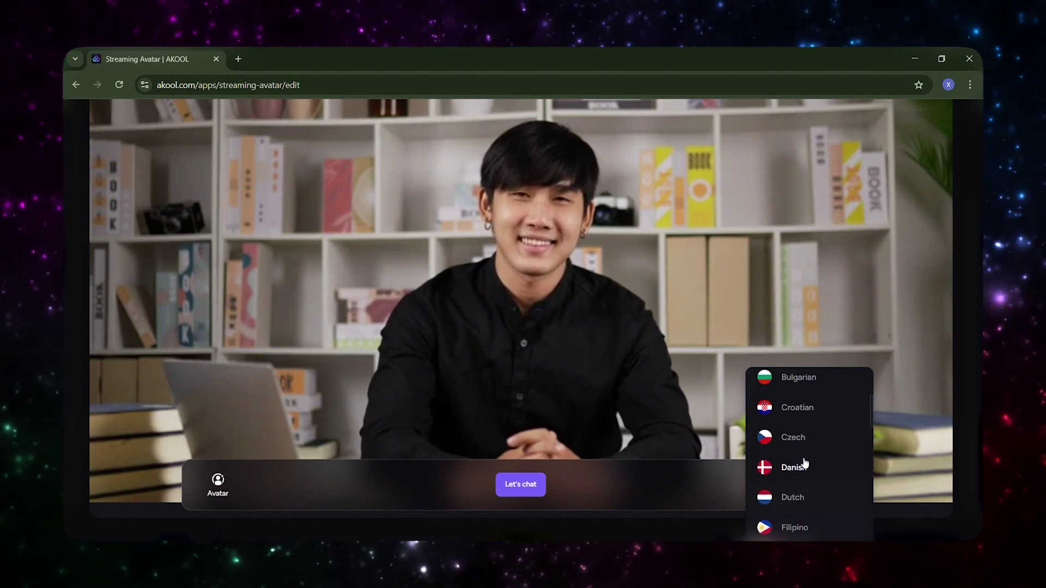
{"action": "left_click", "coordinate": [807, 395]}
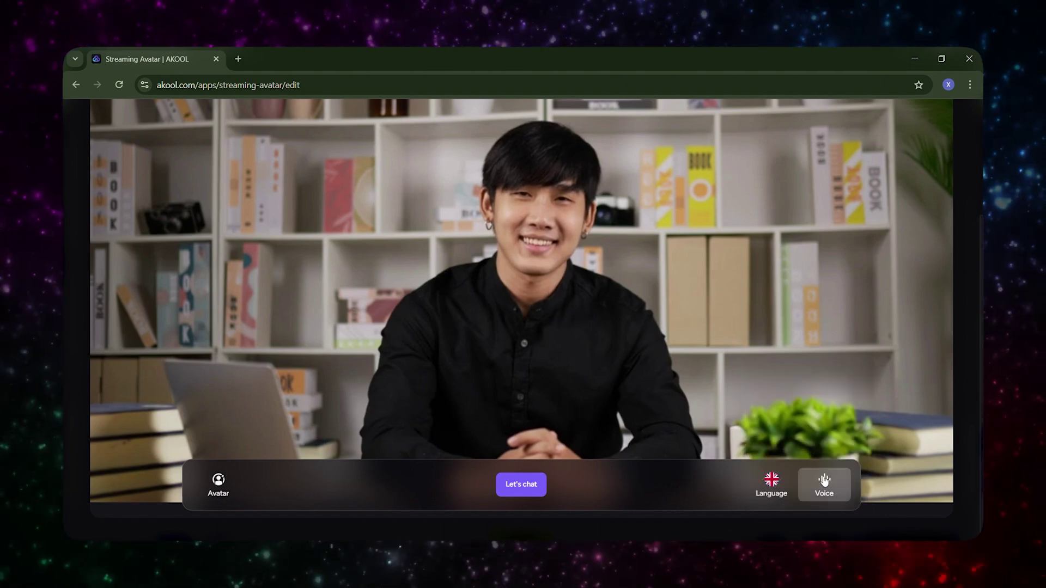
Filter AI voices to Male and select Wise Uncle as the avatar's voice
{"action": "left_click", "coordinate": [822, 477]}
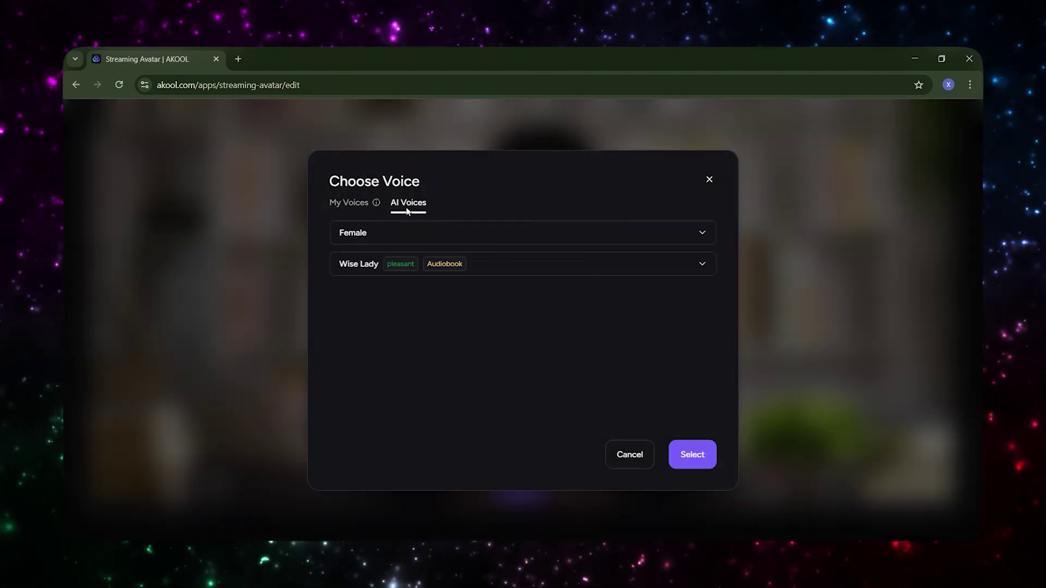
{"action": "left_click", "coordinate": [411, 233]}
{"action": "left_click", "coordinate": [406, 292]}
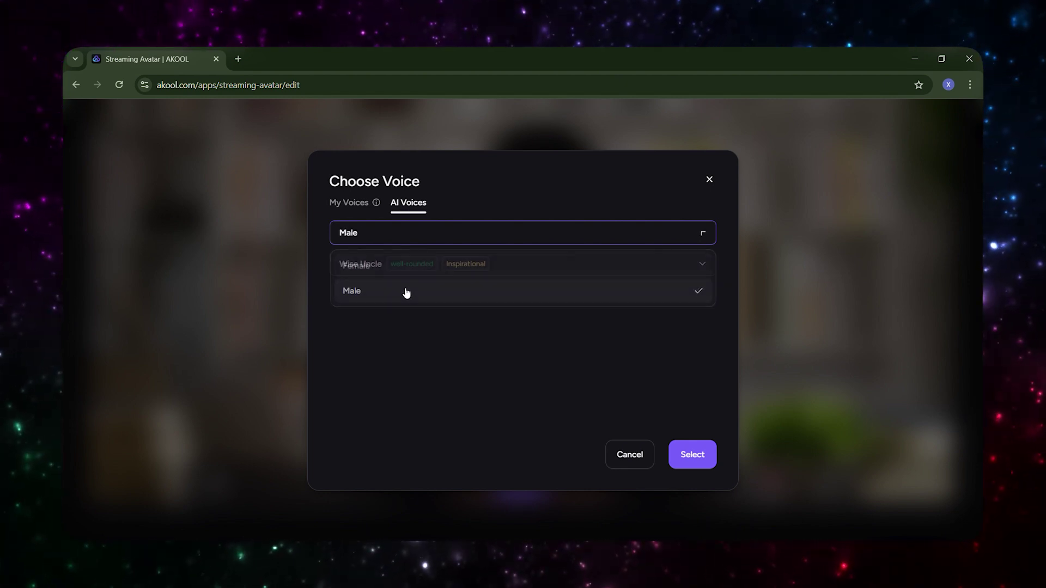
{"action": "left_click", "coordinate": [507, 273]}
{"action": "scroll", "coordinate": [502, 299], "scroll_direction": "down", "scroll_amount": 5}
{"action": "scroll", "coordinate": [502, 318], "scroll_direction": "down", "scroll_amount": 5}
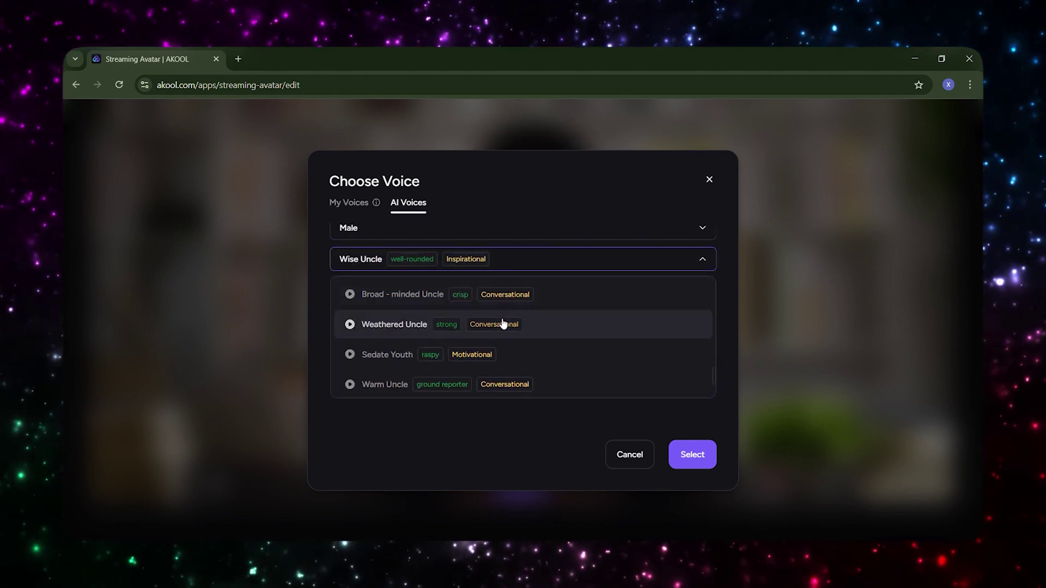
{"action": "scroll", "coordinate": [542, 363], "scroll_direction": "up", "scroll_amount": 10}
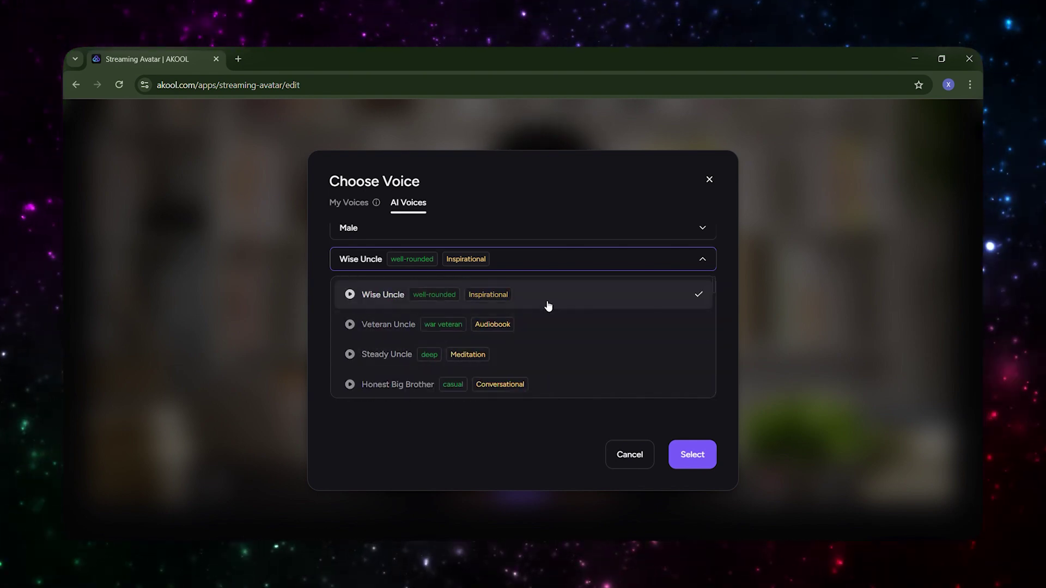
{"action": "left_click", "coordinate": [546, 303]}
{"action": "left_click", "coordinate": [692, 454]}
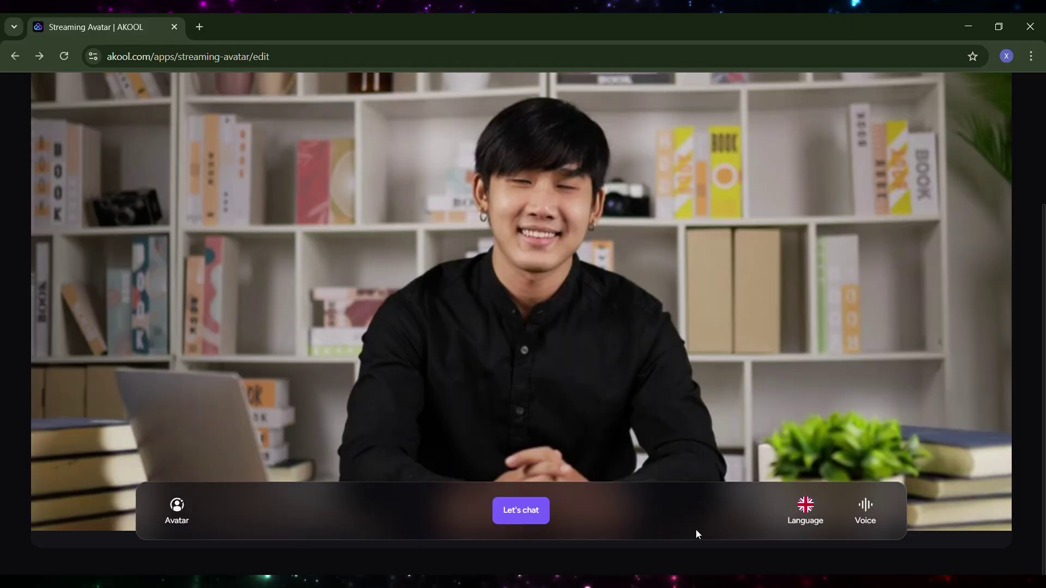
Open Choose Avatar and scroll through the available avatars
{"action": "left_click", "coordinate": [188, 517]}
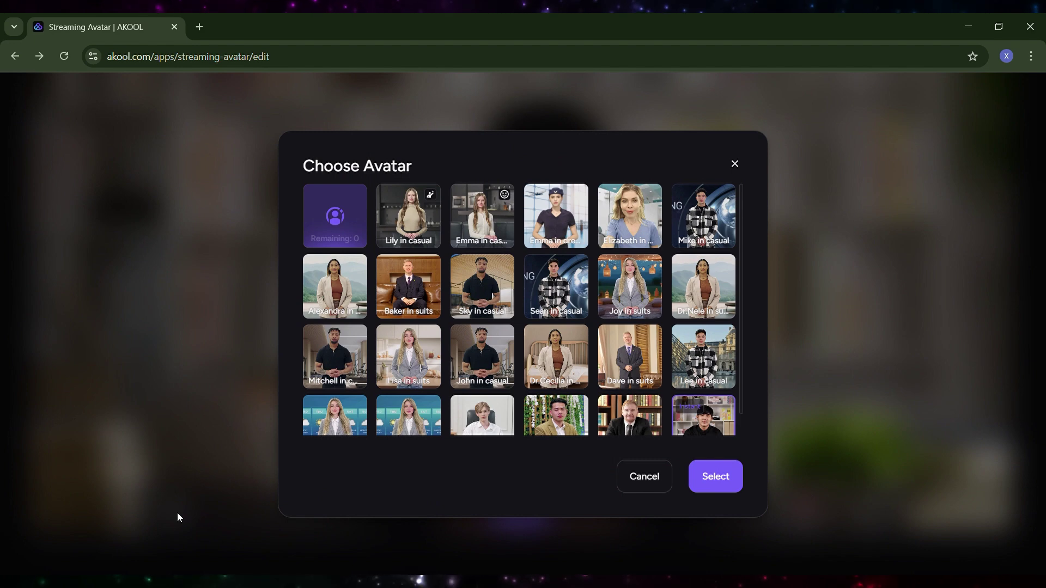
{"action": "scroll", "coordinate": [698, 390], "scroll_direction": "down", "scroll_amount": 1}
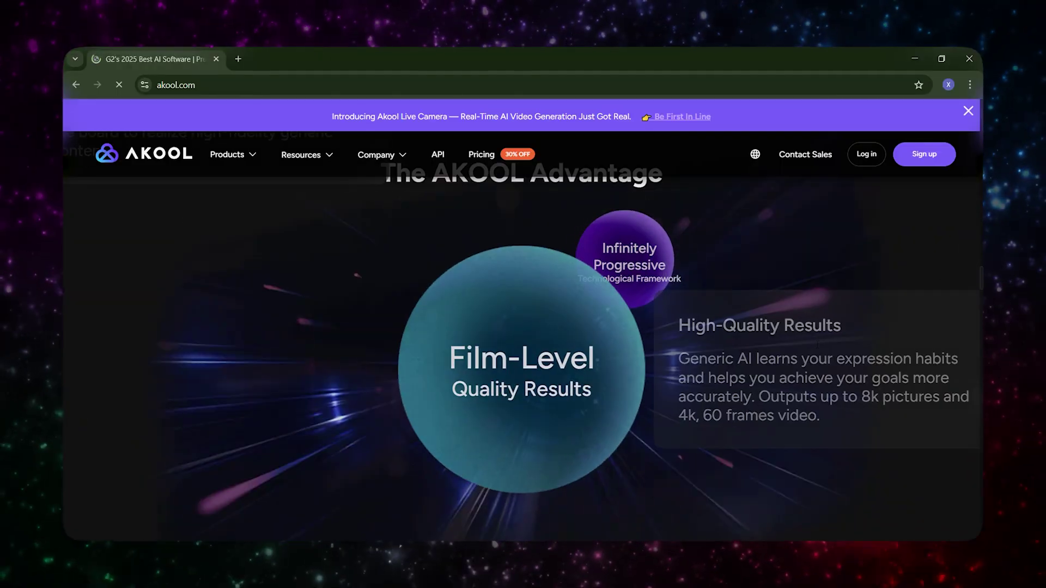
Scroll the akool.com homepage down past the testimonials to Case Studies
{"action": "scroll", "coordinate": [812, 343], "scroll_direction": "down", "scroll_amount": 10}
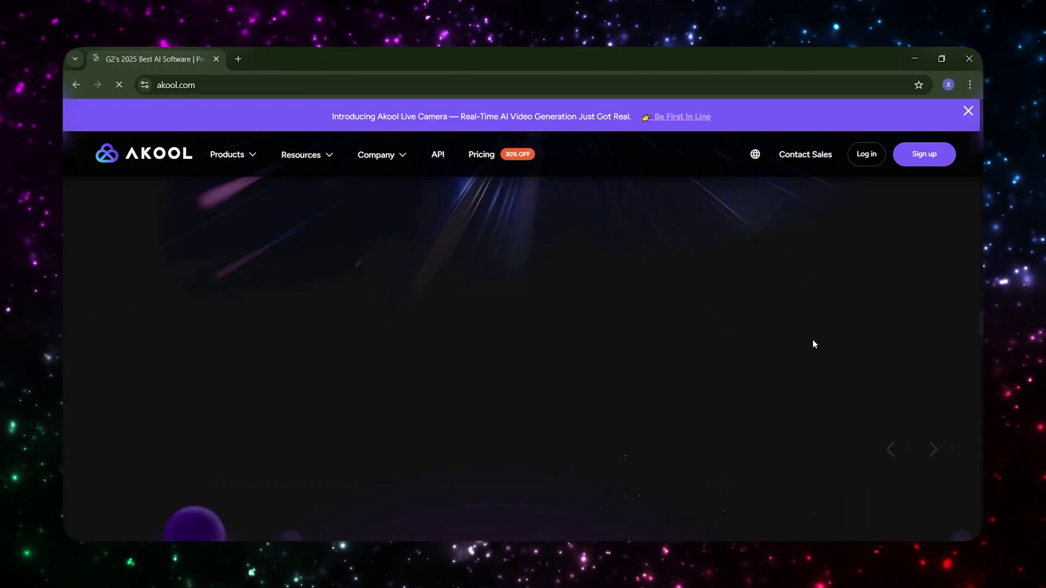
{"action": "scroll", "coordinate": [813, 345], "scroll_direction": "down", "scroll_amount": 10}
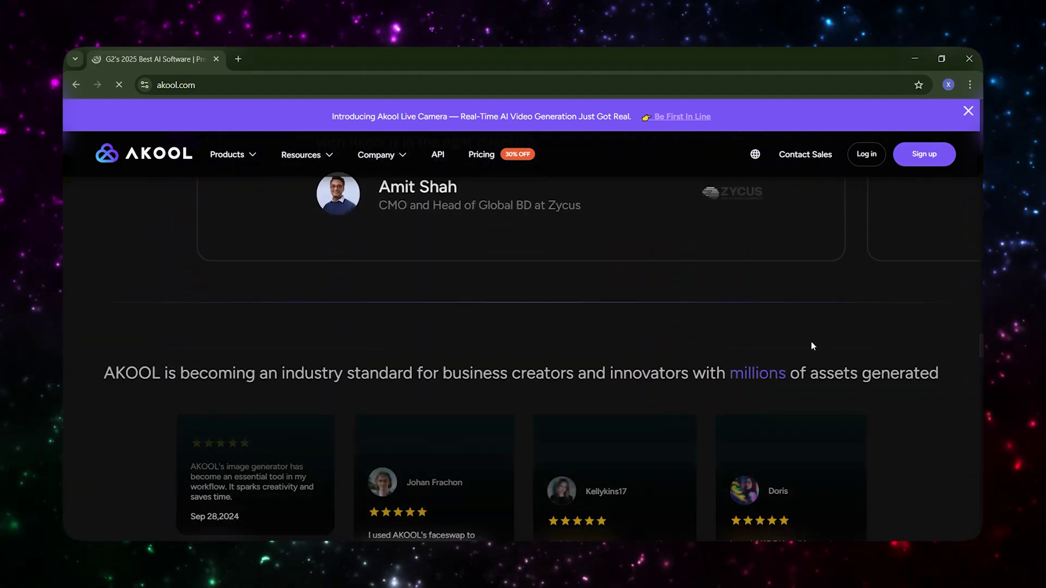
{"action": "scroll", "coordinate": [812, 347], "scroll_direction": "down", "scroll_amount": 10}
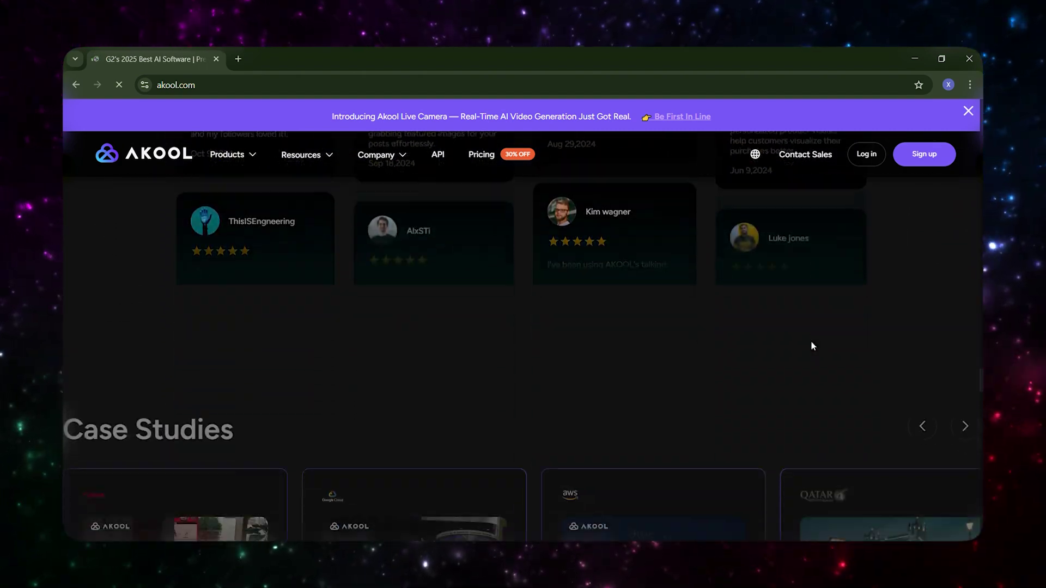
{"action": "scroll", "coordinate": [812, 347], "scroll_direction": "down", "scroll_amount": 3}
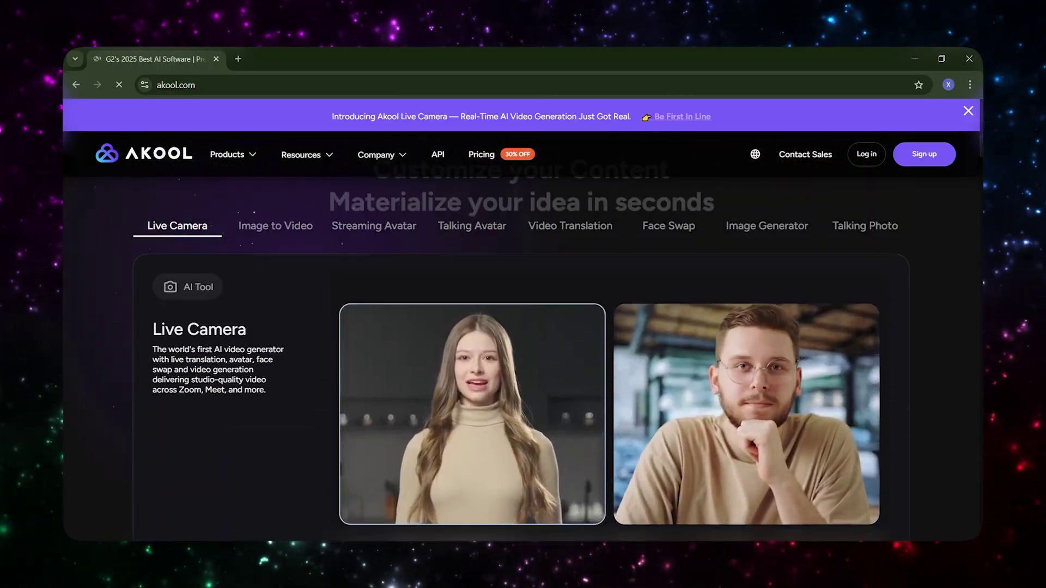
Scroll back up the akool.com homepage
{"action": "scroll", "coordinate": [522, 327], "scroll_direction": "up", "scroll_amount": 8}
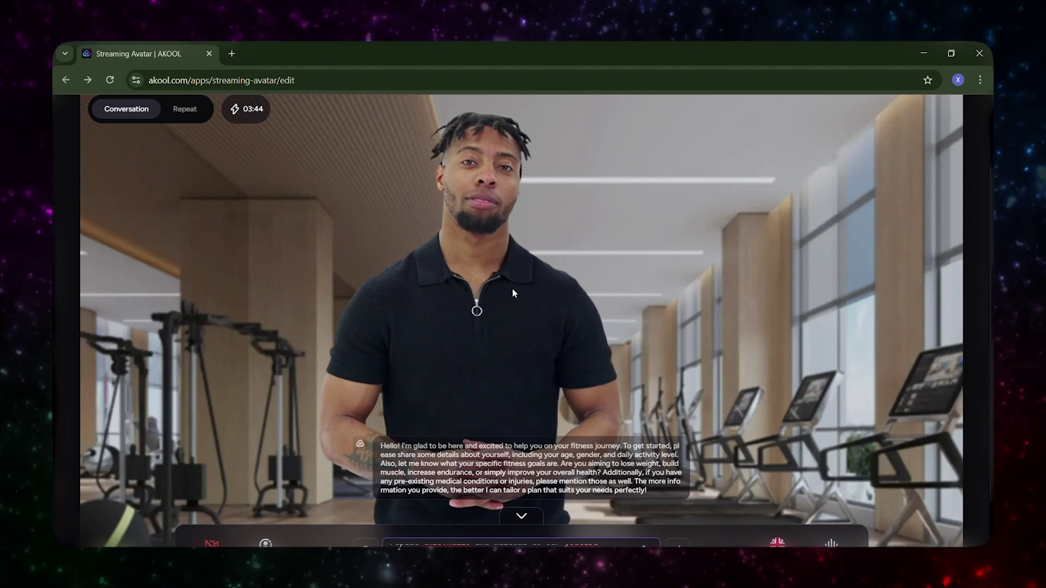
Send the chat message asking the avatar to say hi to the YouTube channel
{"action": "key", "text": "Return"}
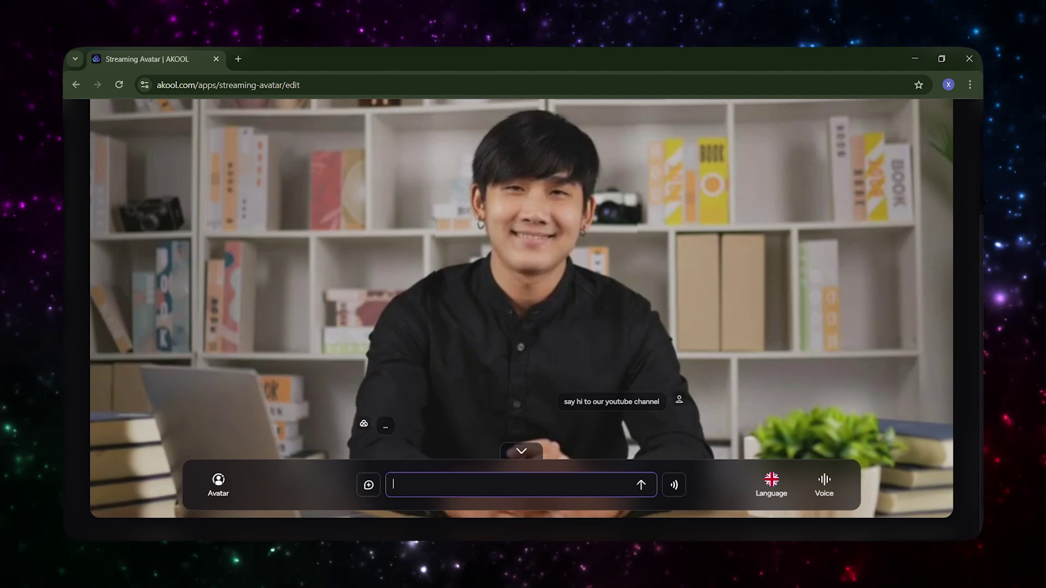
{"action": "scroll", "coordinate": [498, 415], "scroll_direction": "up", "scroll_amount": 1}
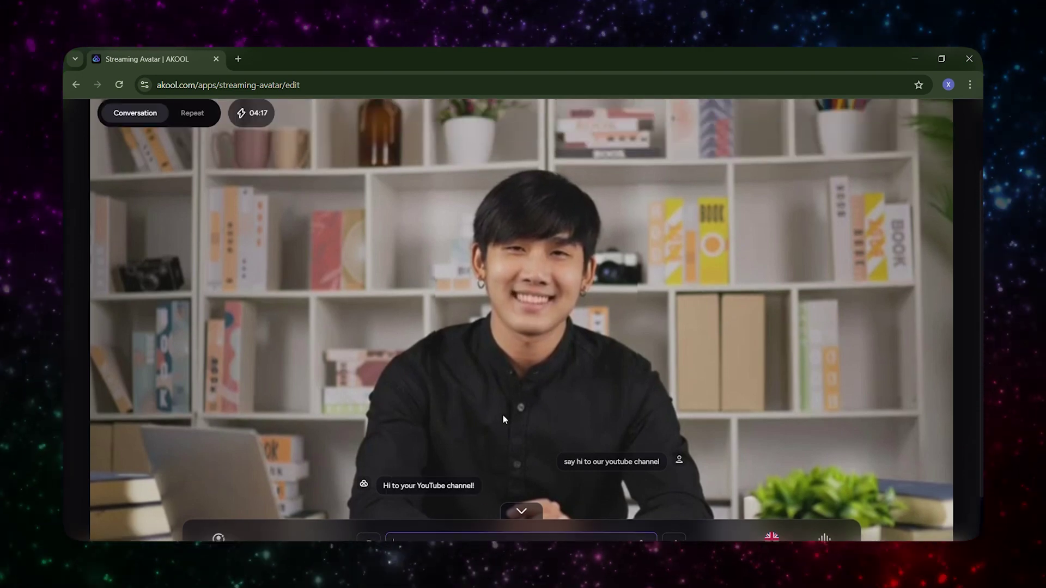